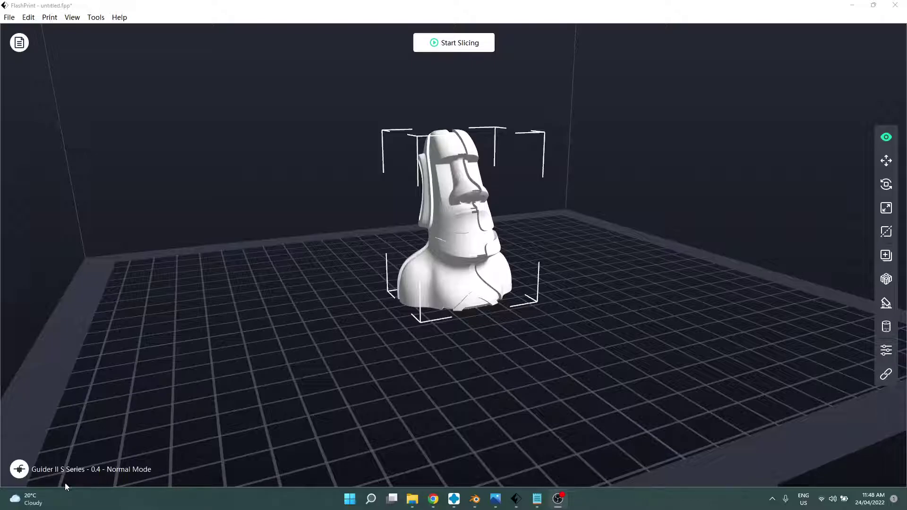
Glance at the Windows widgets panel, then browse the printer model list without changing it
click(26, 499)
click(369, 378)
click(20, 469)
mouse_move(47, 424)
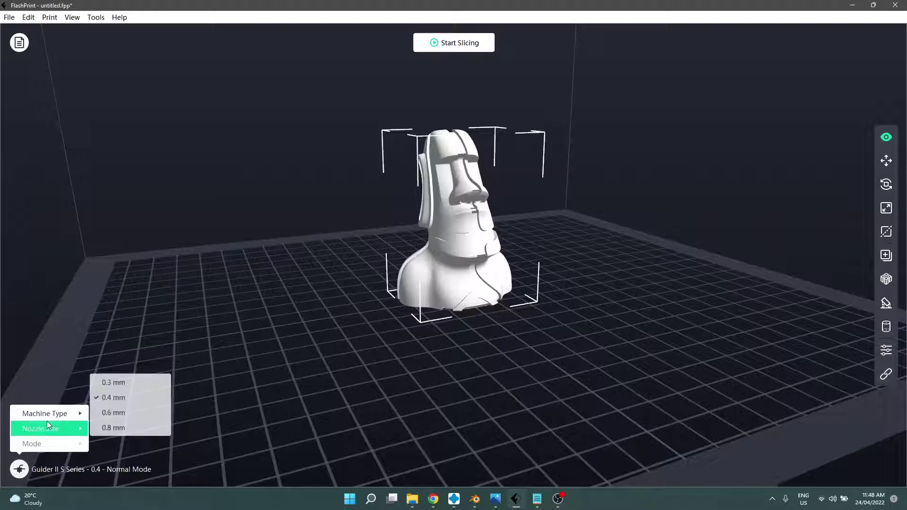
mouse_move(75, 415)
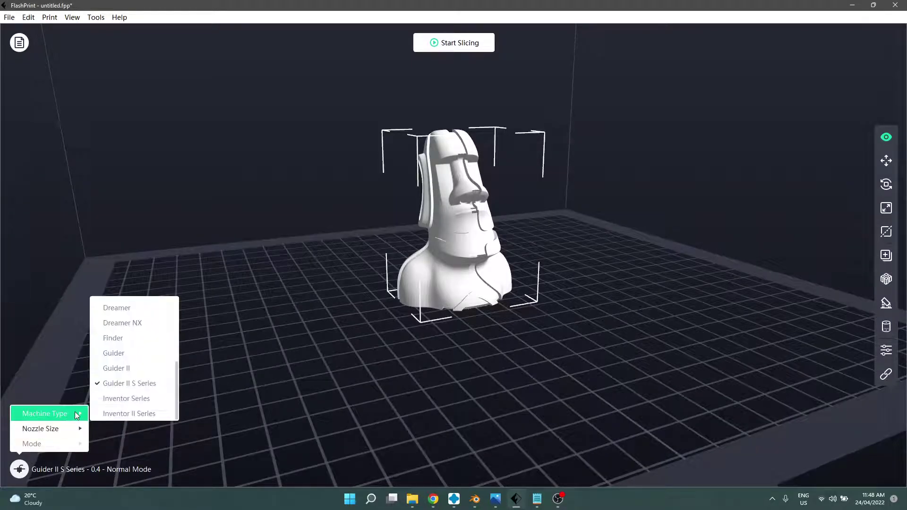
scroll(110, 393, up, 3)
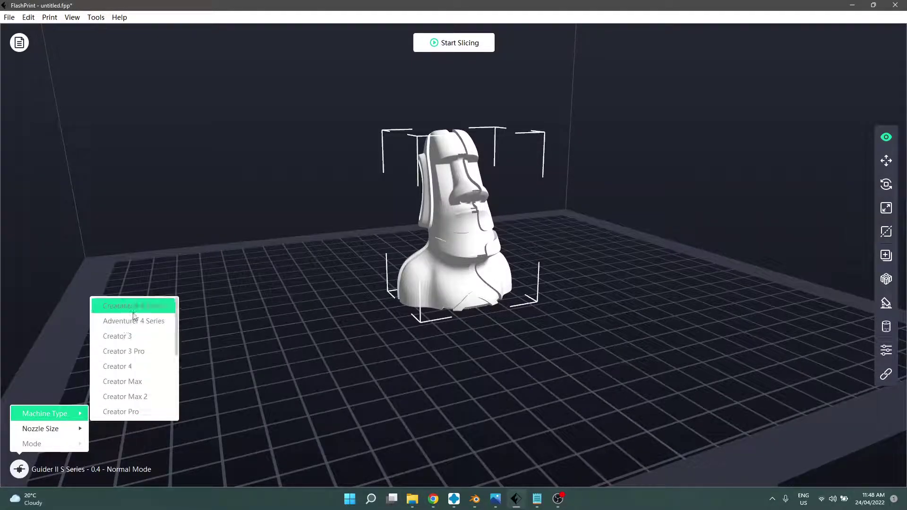
click(149, 366)
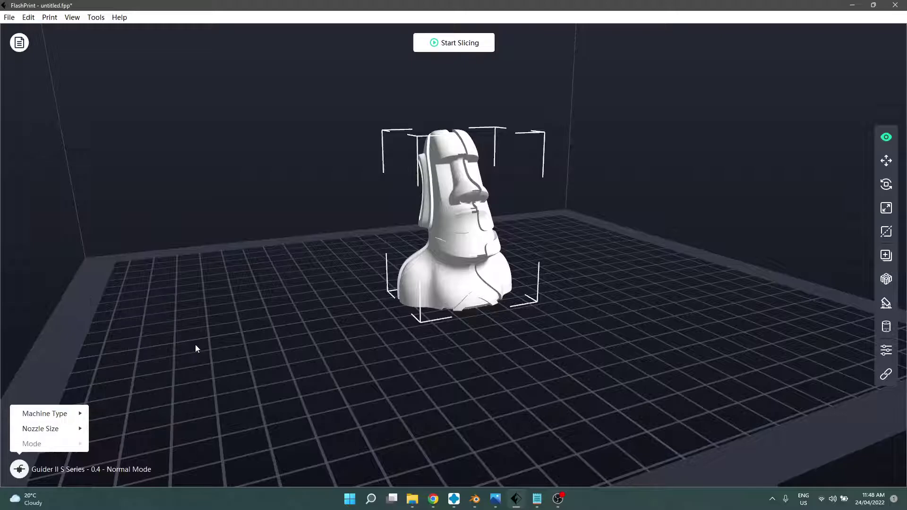
click(162, 370)
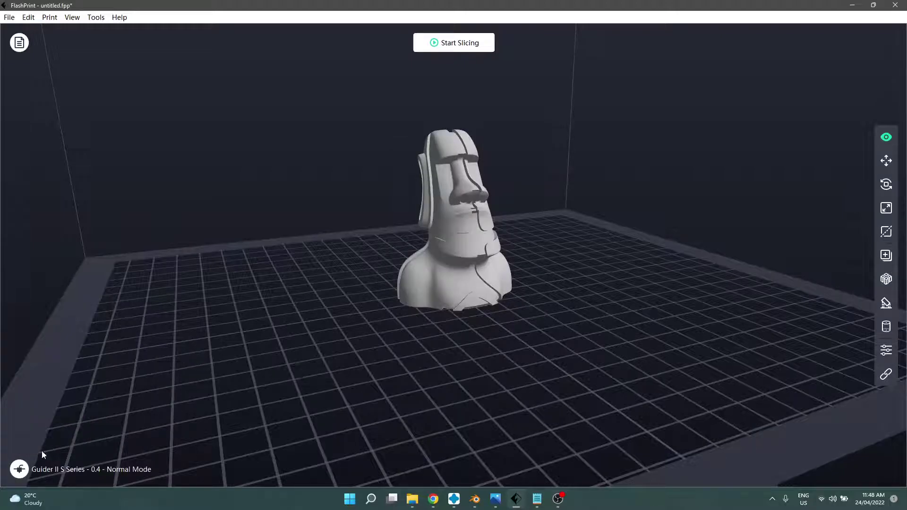
Browse the machine types in printer settings, leave them unchanged, and open the Tools menu
click(20, 470)
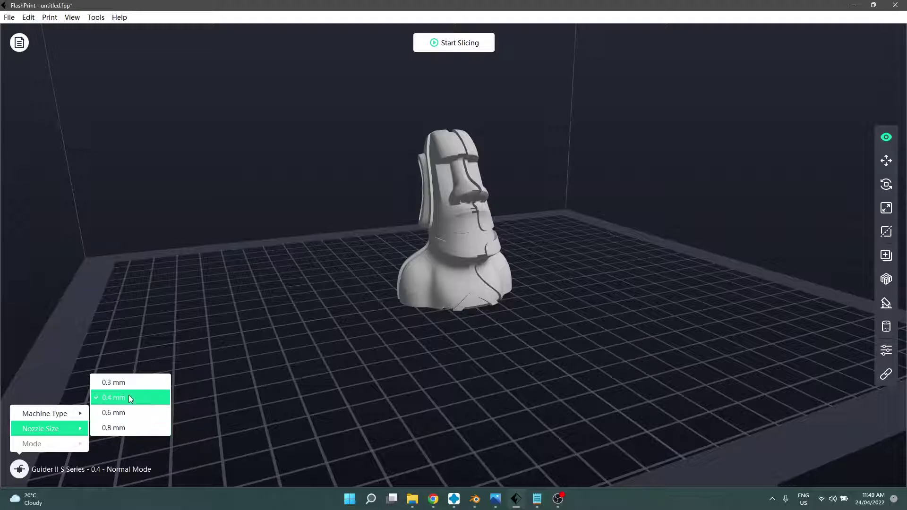
click(214, 395)
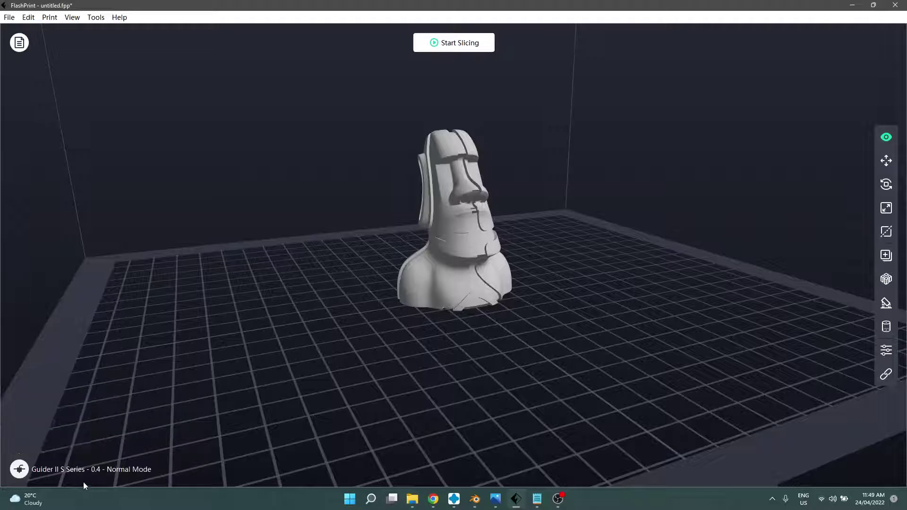
click(20, 469)
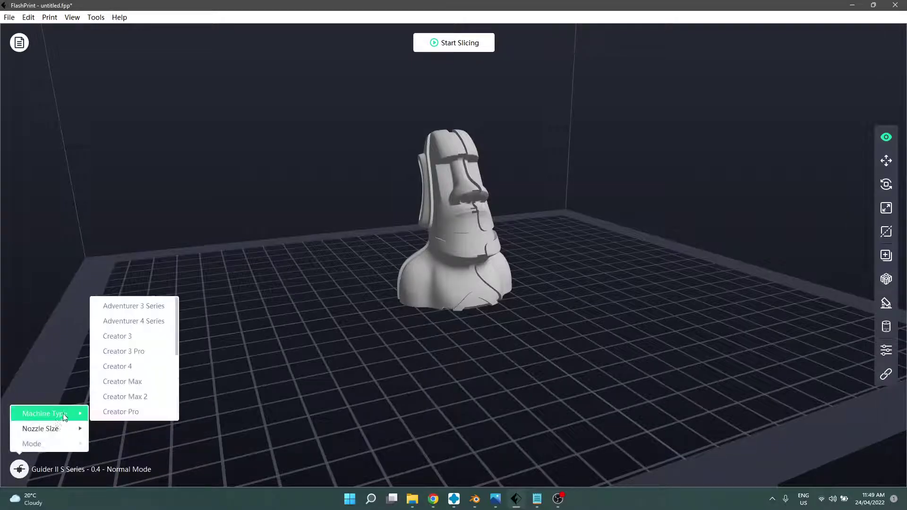
scroll(128, 385, down, 1)
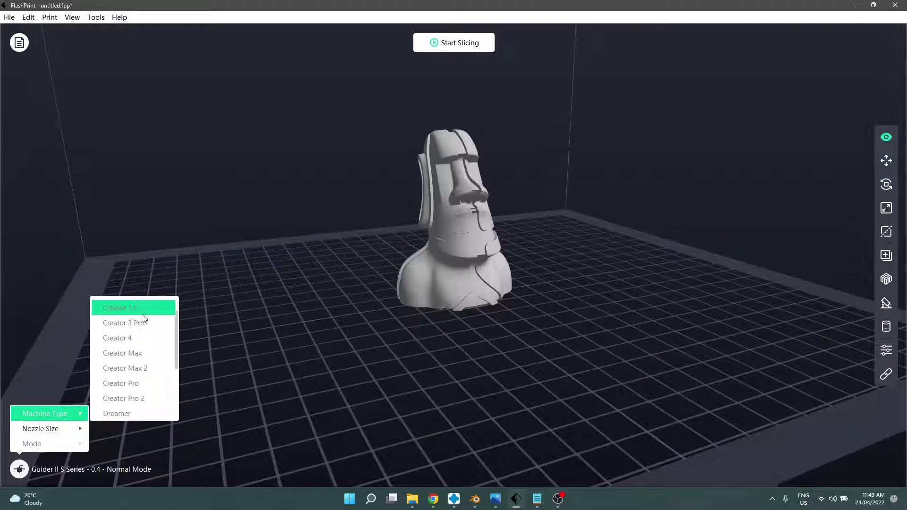
scroll(132, 370, down, 1)
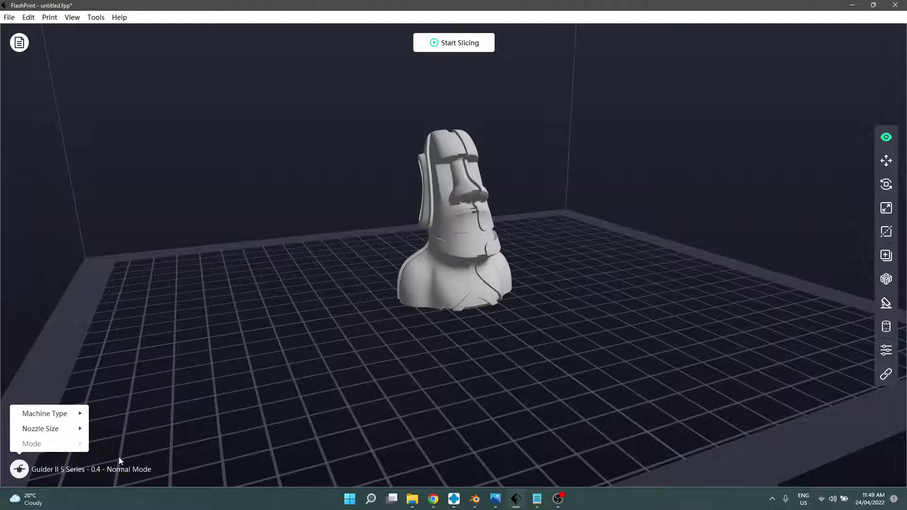
click(211, 405)
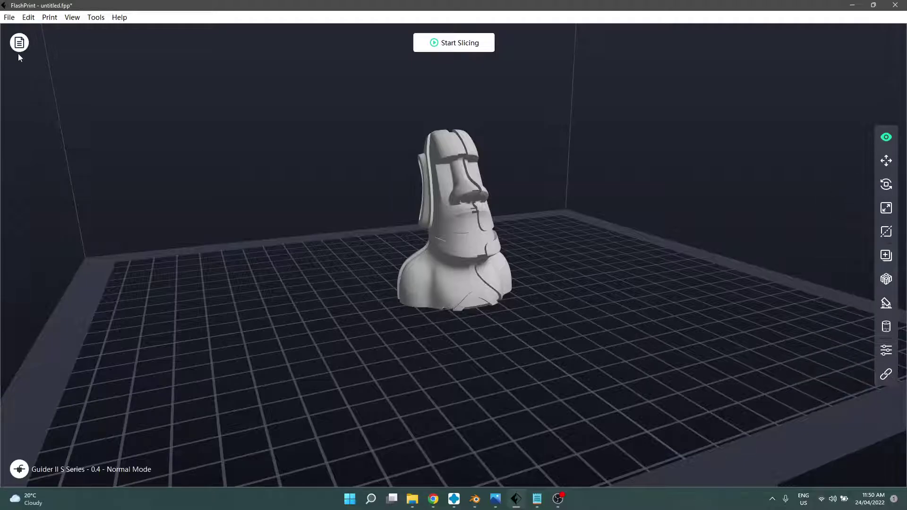
click(95, 18)
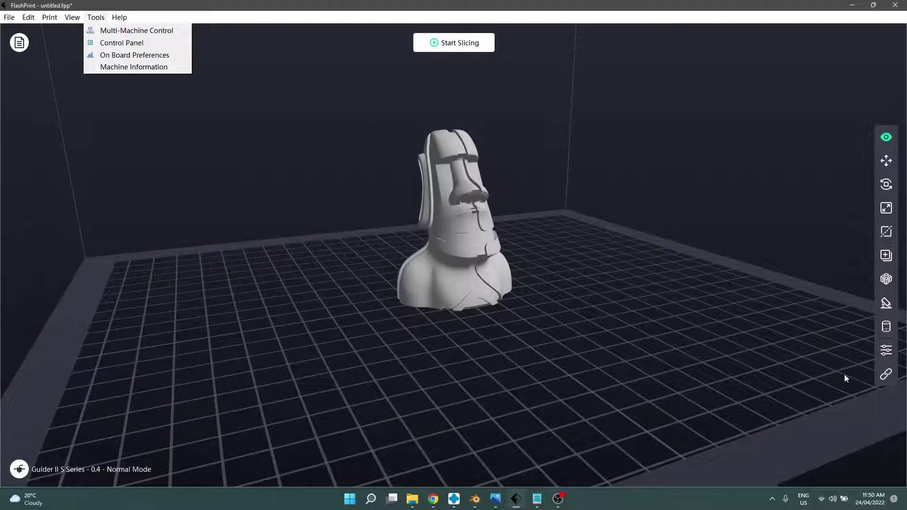
Connect to the Guider II S at 192.168.1.121 by IP address, trying the automatic scan in between
click(884, 374)
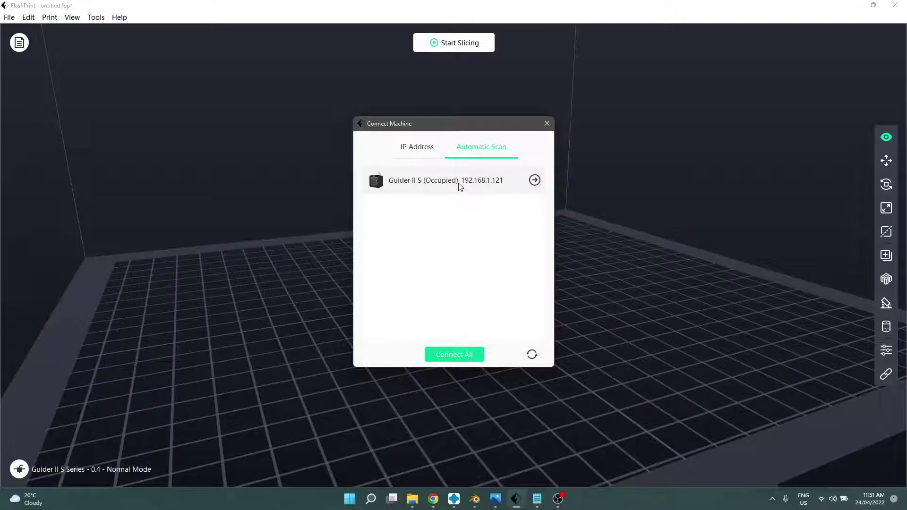
click(429, 154)
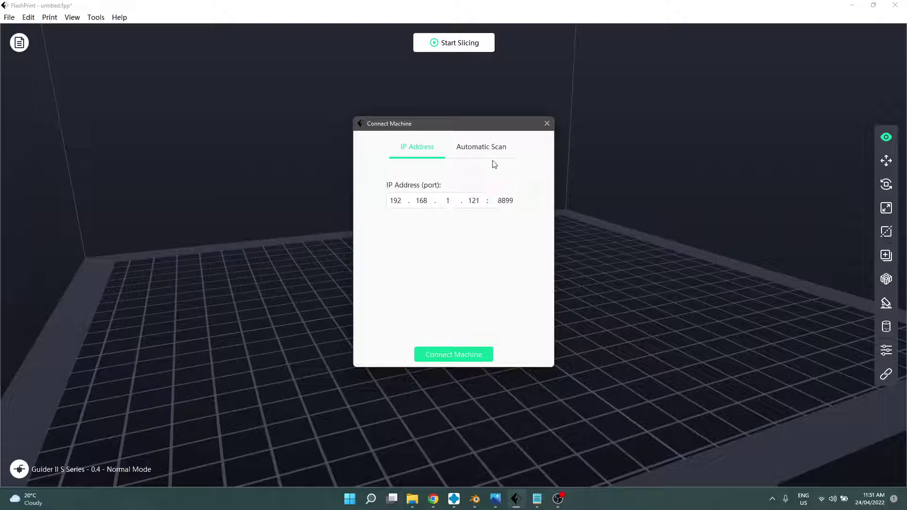
click(452, 360)
click(475, 153)
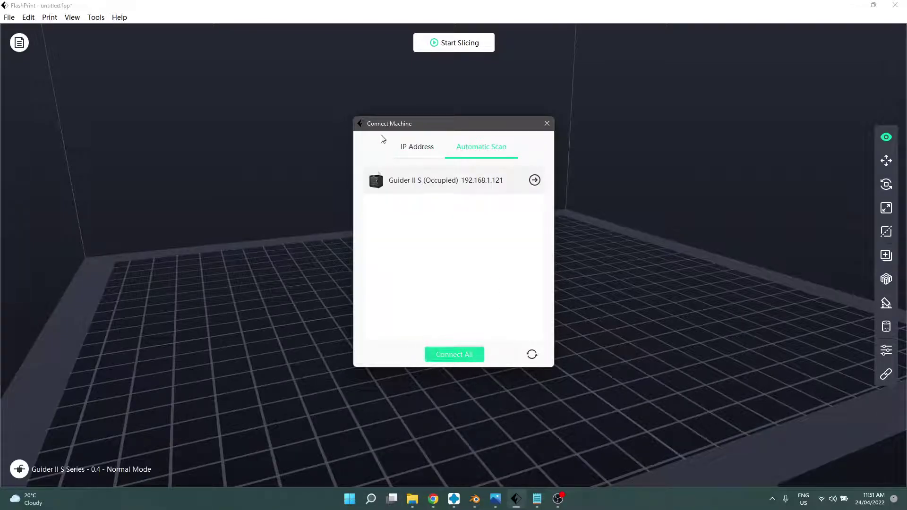
click(408, 146)
click(467, 154)
click(415, 152)
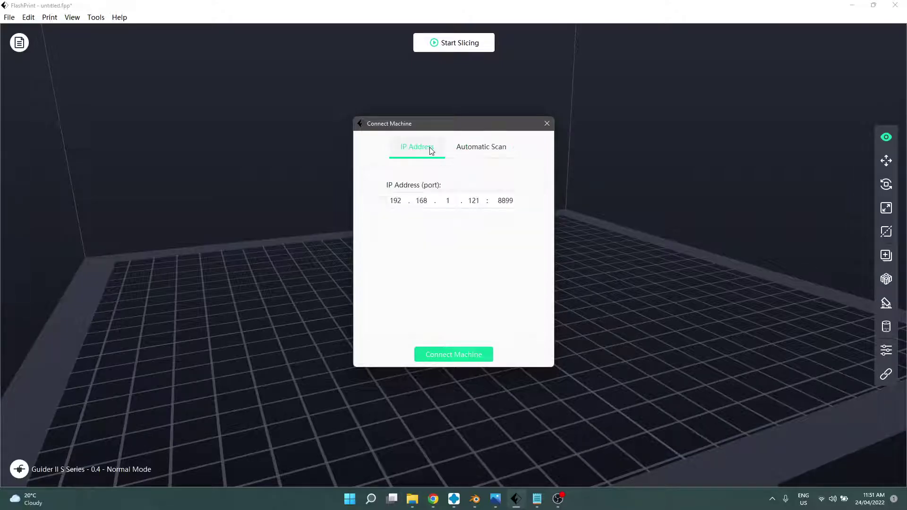
click(475, 354)
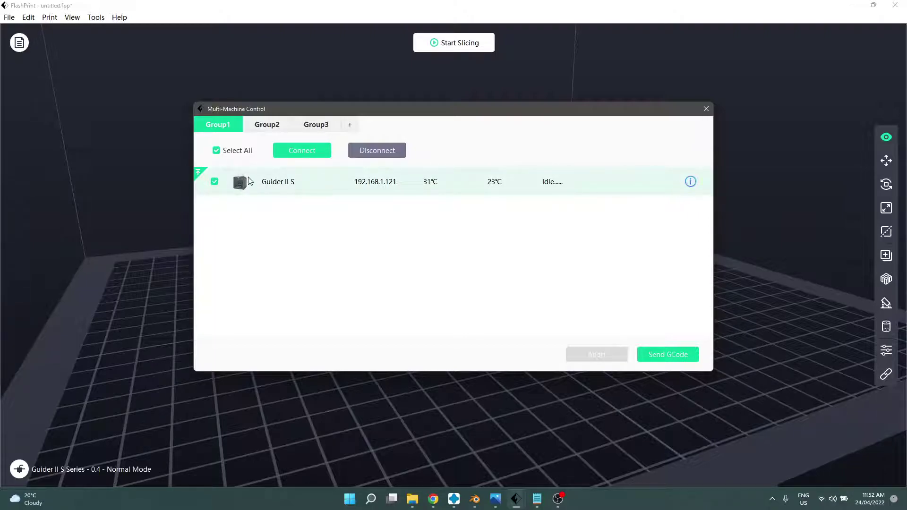
Reselect the Guider II S and open its machine details with the camera feed
click(215, 181)
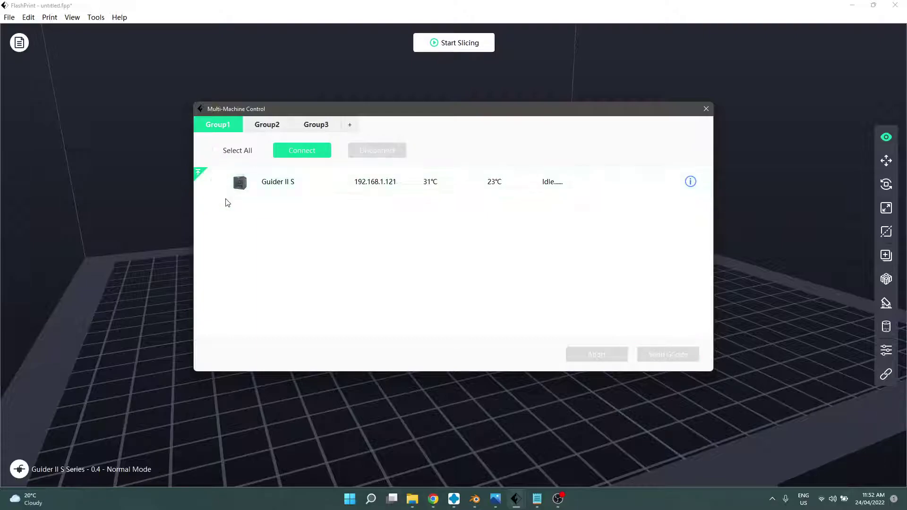
click(216, 183)
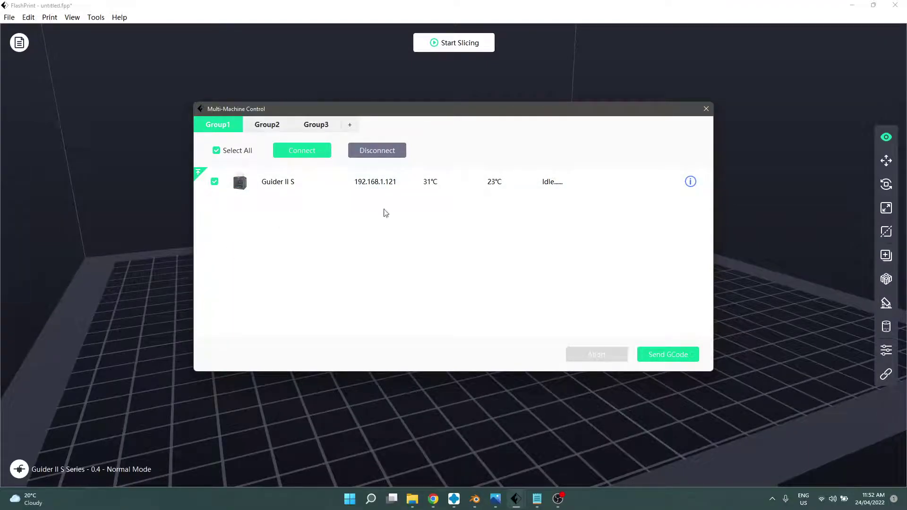
click(690, 182)
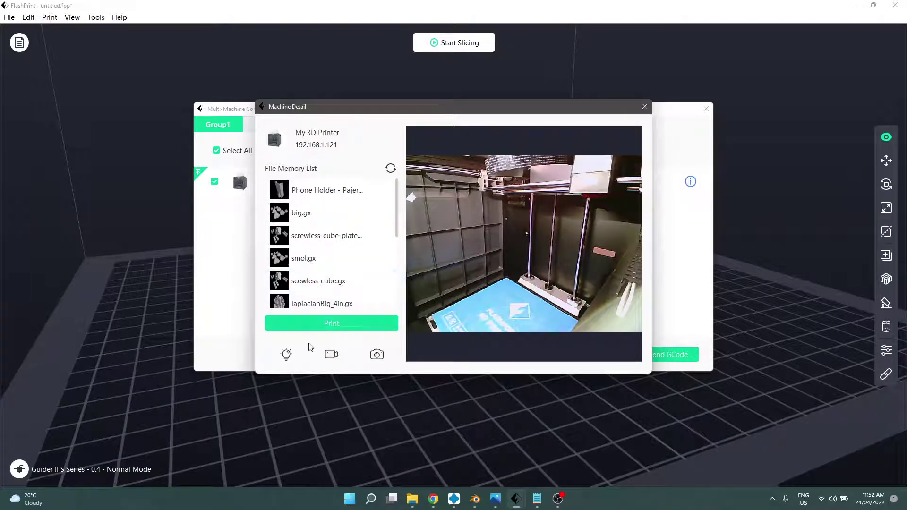
Toggle the printer camera off and on, then close Machine Detail and Multi-Machine Control
click(332, 354)
click(331, 354)
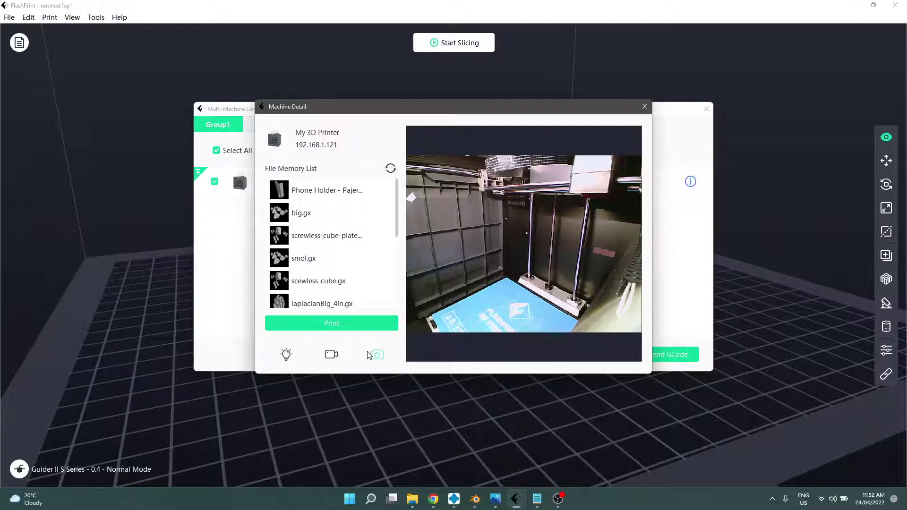
click(342, 357)
click(644, 106)
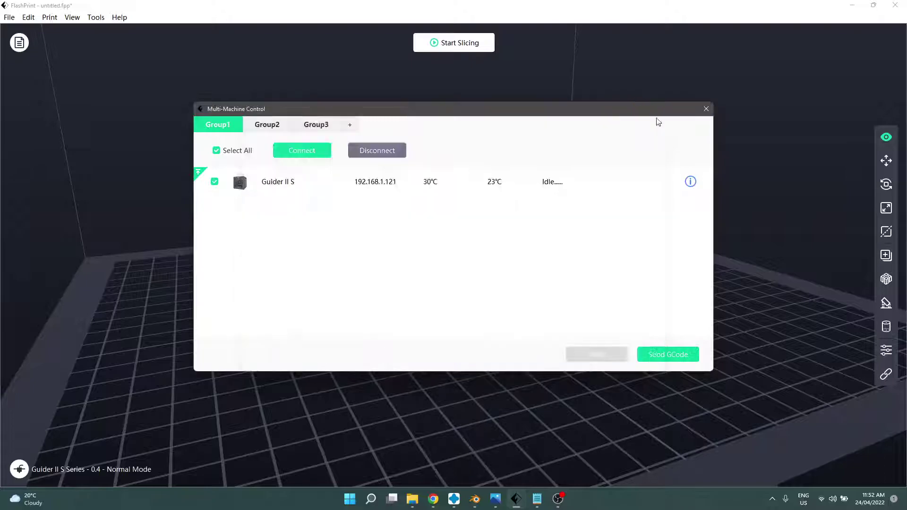
click(706, 109)
Open Tools > Control Panel and try the extruder target temperature and cooling fan controls
click(96, 17)
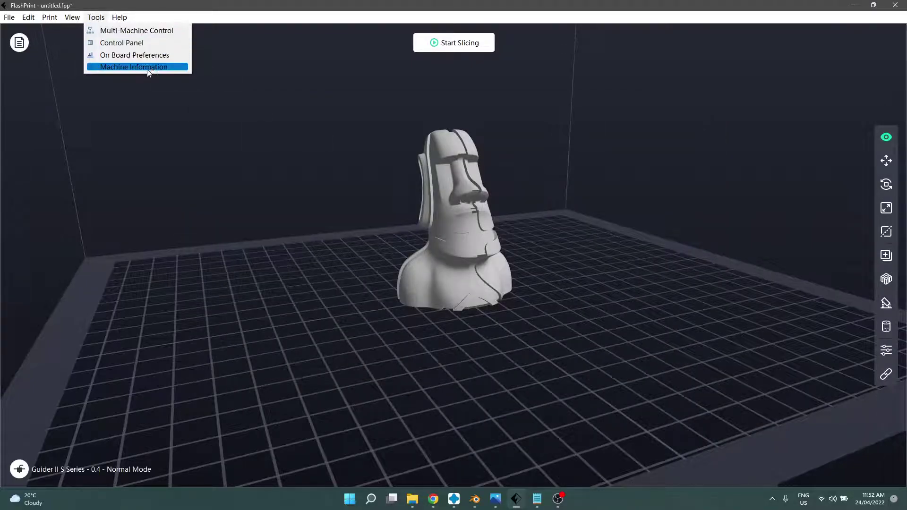
click(142, 44)
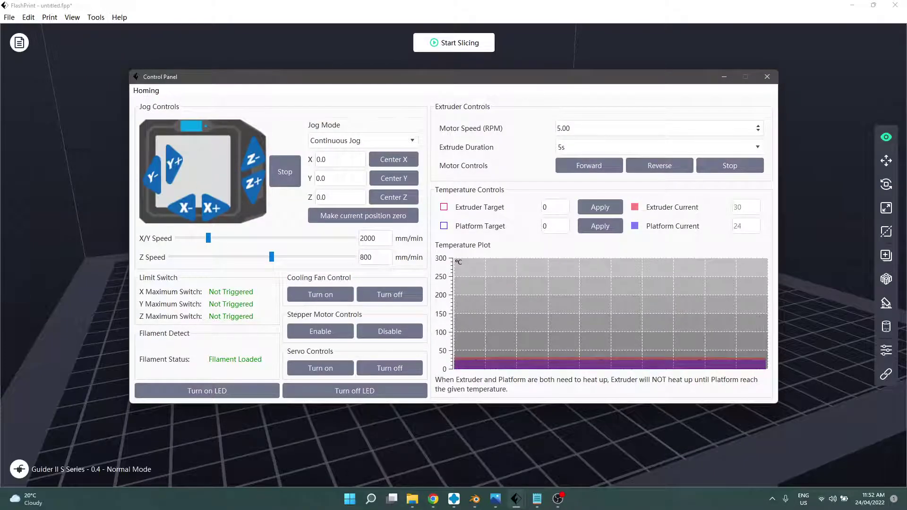
click(546, 207)
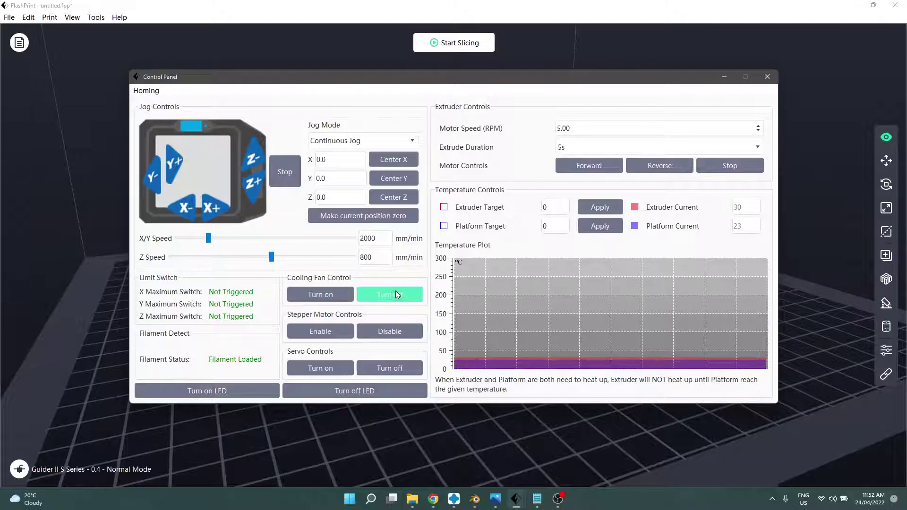
click(344, 295)
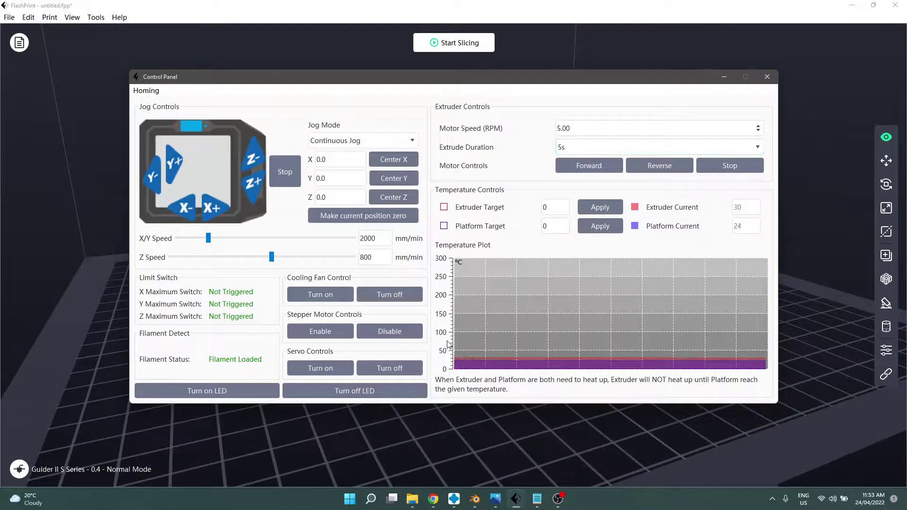
Close the Control Panel and open On Board Preferences showing machine name Guider II S
click(768, 77)
click(96, 17)
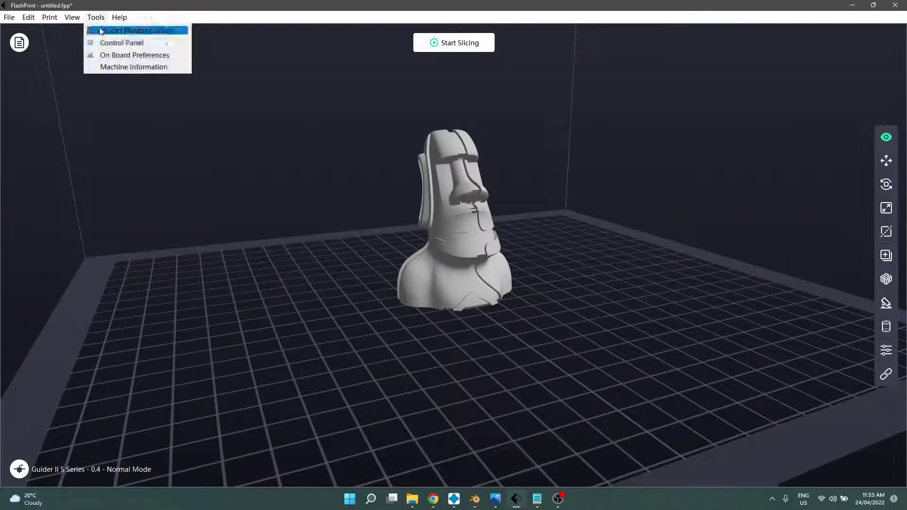
click(137, 55)
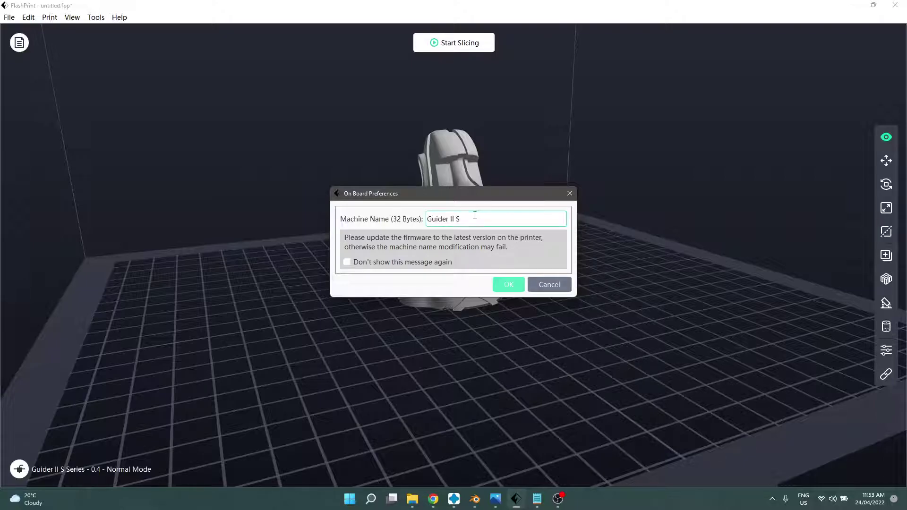
Close On Board Preferences, review the 280 × 250 × 300 mm machine info, and reselect the Moai
click(508, 285)
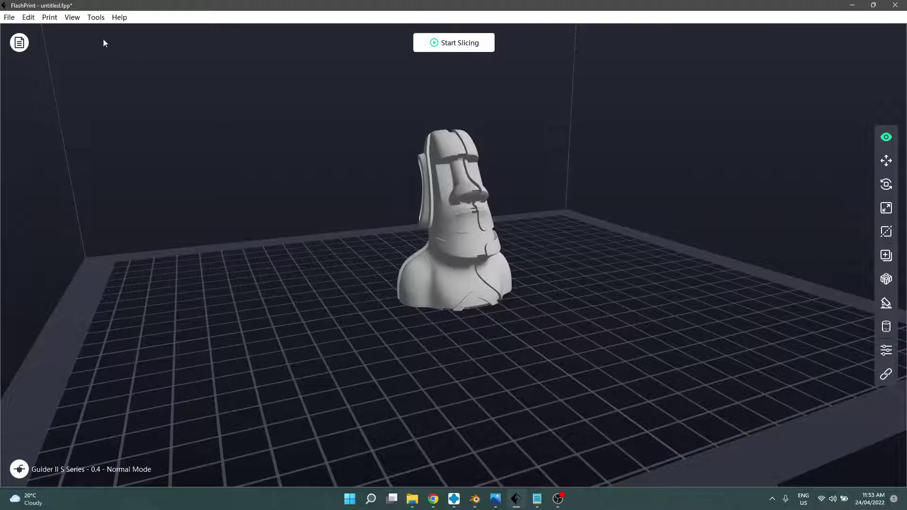
click(96, 17)
click(118, 66)
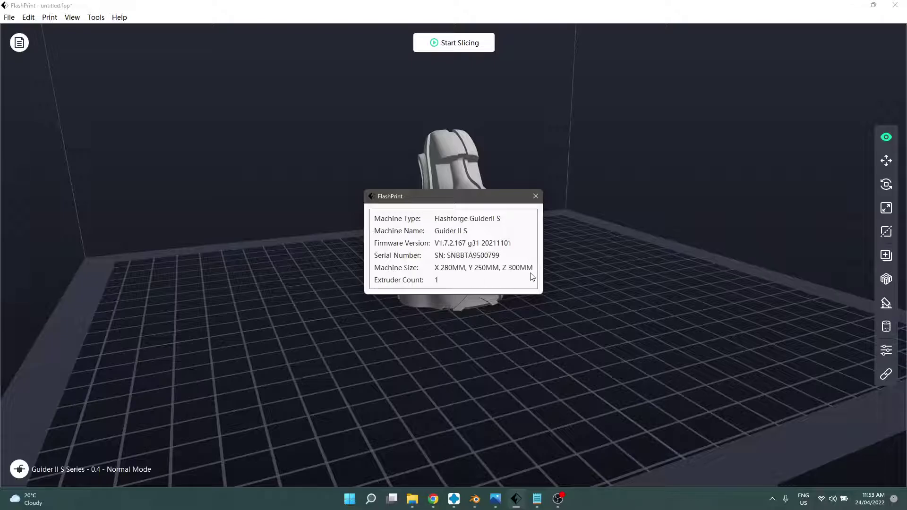
click(536, 200)
click(463, 302)
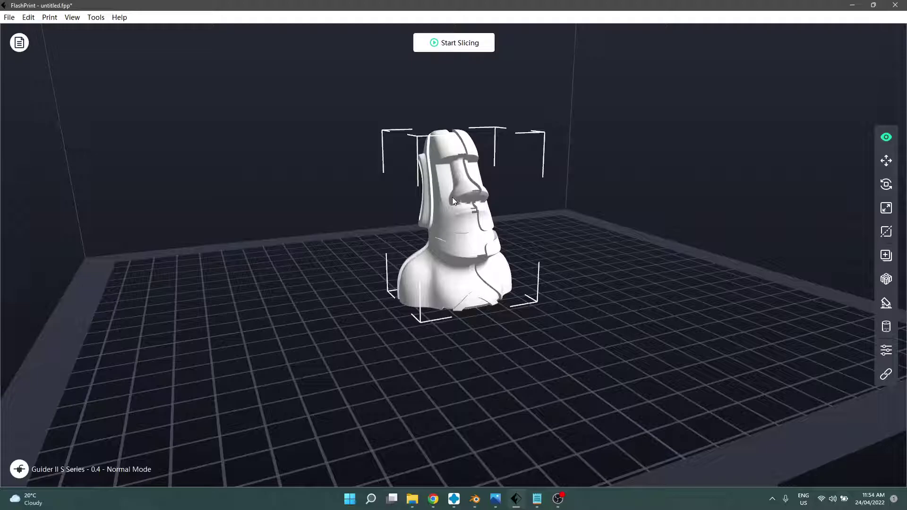
Delete the Moai head and choose the ornamental swirl JPG from Downloads\Examples to load
key(Delete)
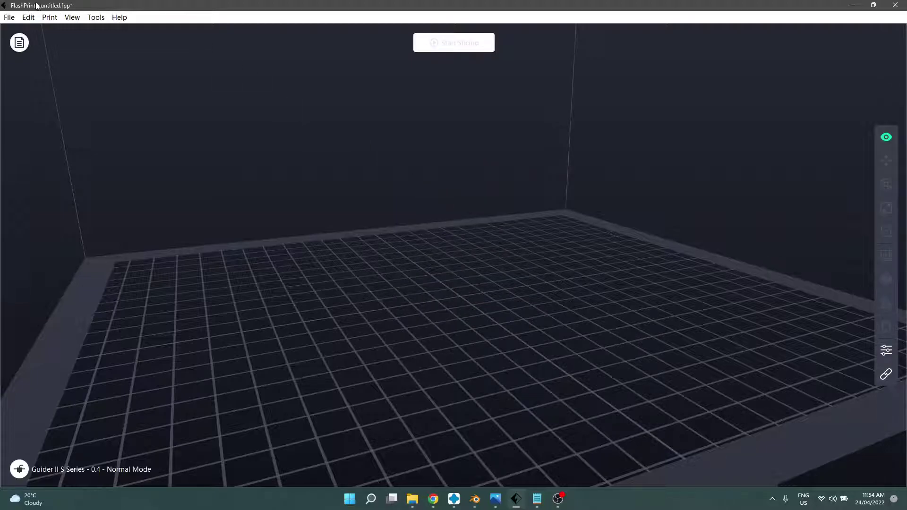
click(11, 17)
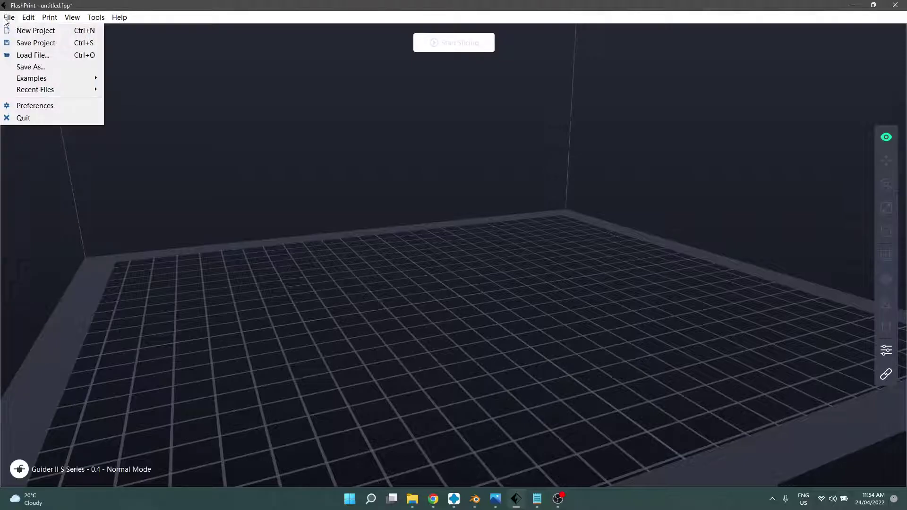
click(27, 57)
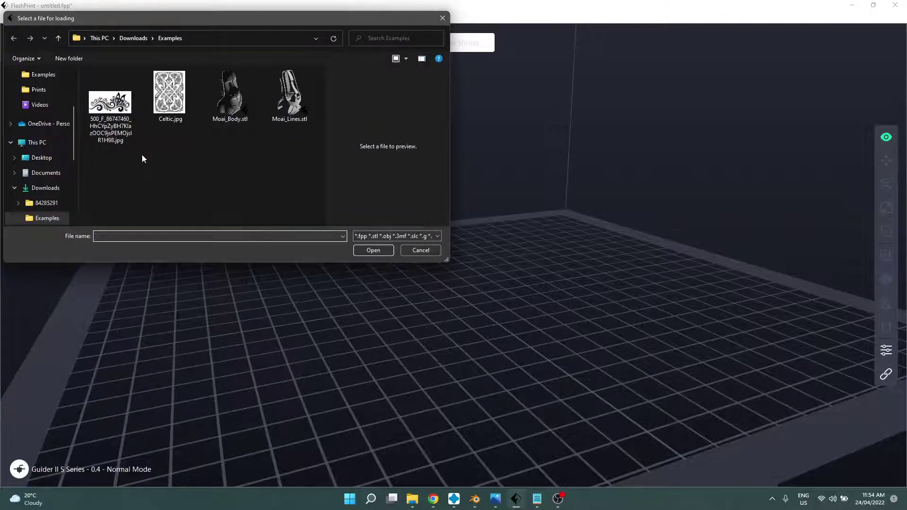
mouse_move(126, 114)
click(112, 113)
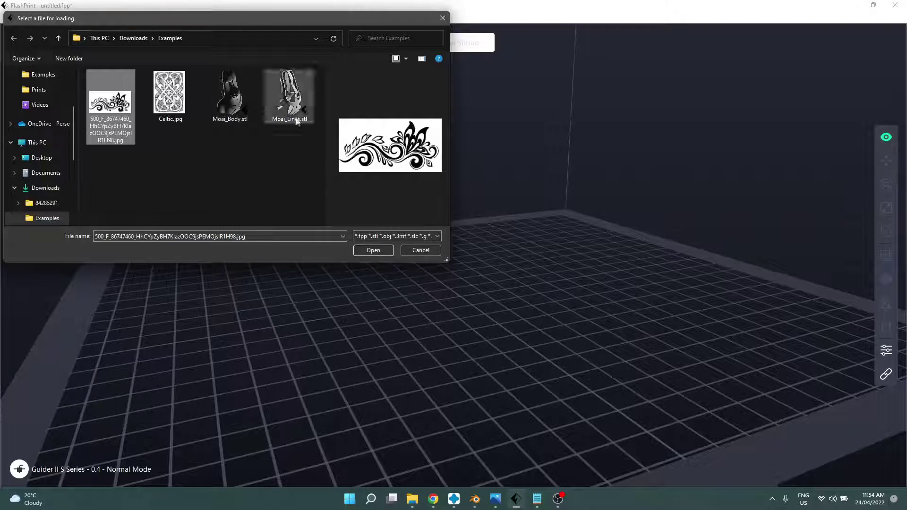
Open the swirl image for conversion and keep Plane shape with Darker is thicker mode
click(372, 250)
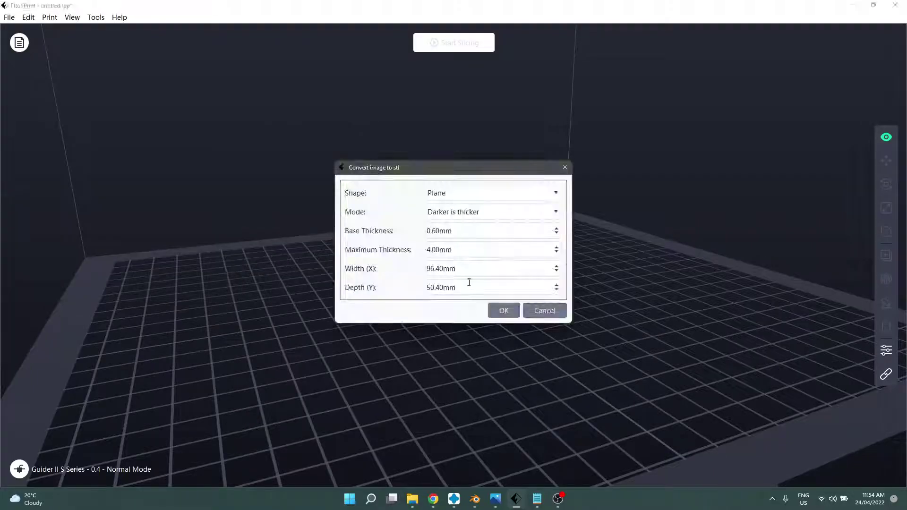
click(487, 193)
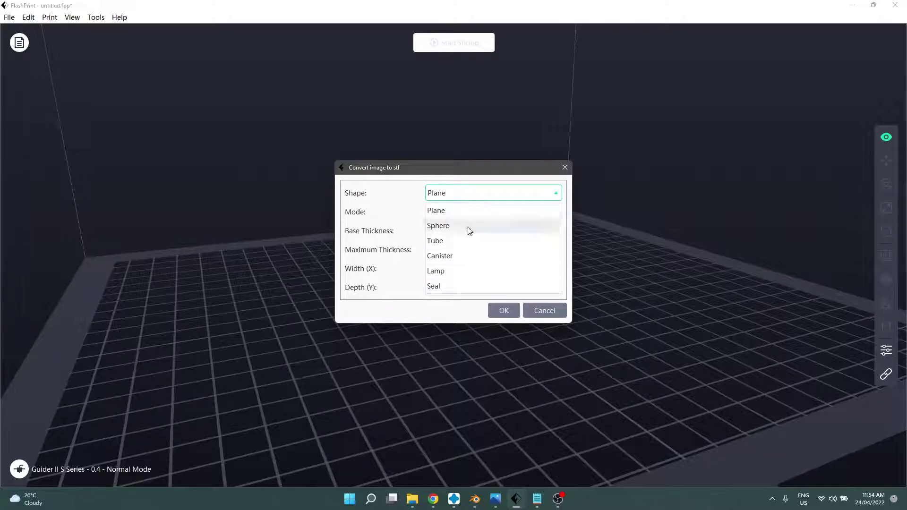
click(453, 211)
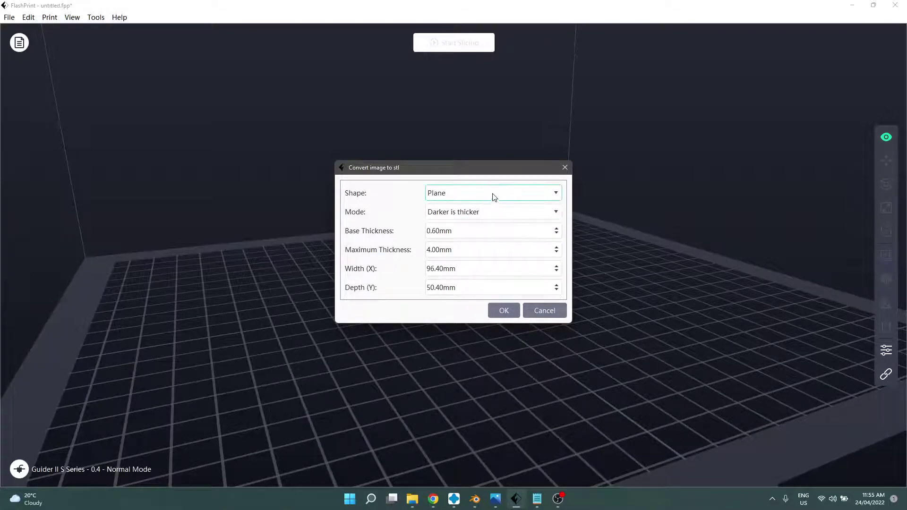
click(486, 212)
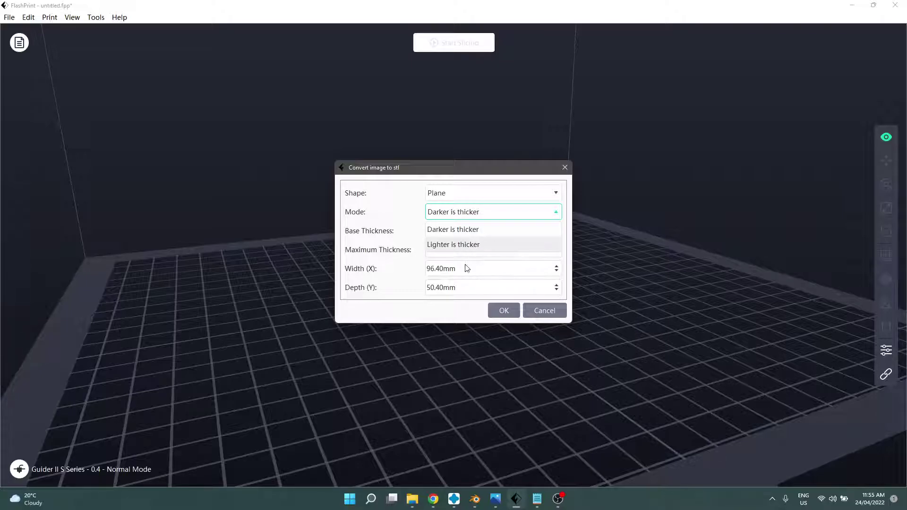
click(486, 231)
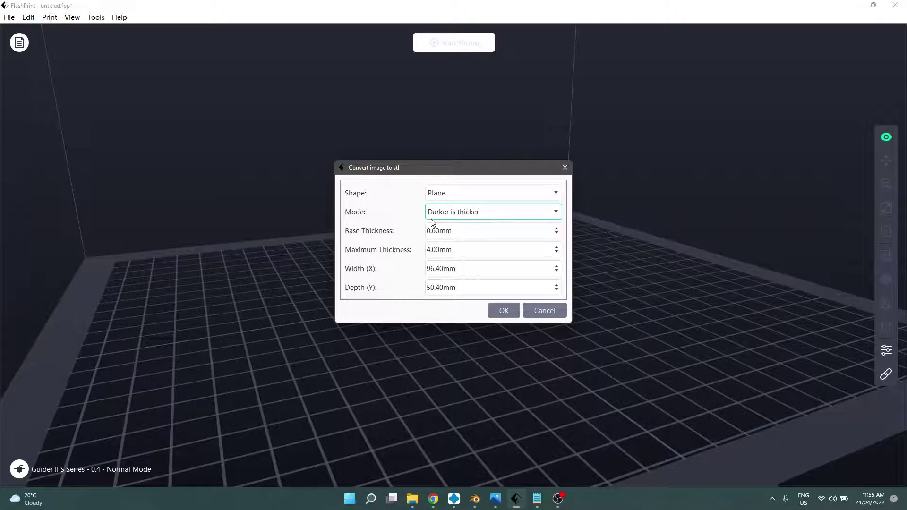
click(529, 219)
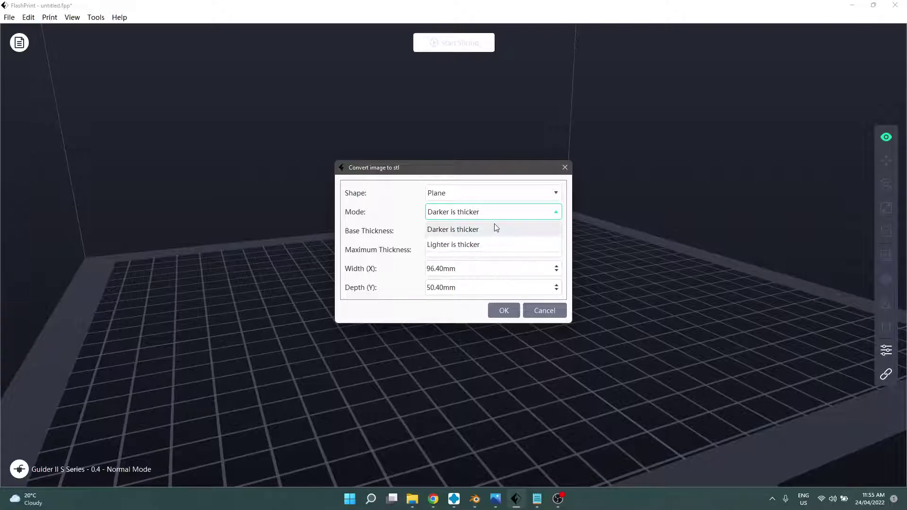
click(494, 228)
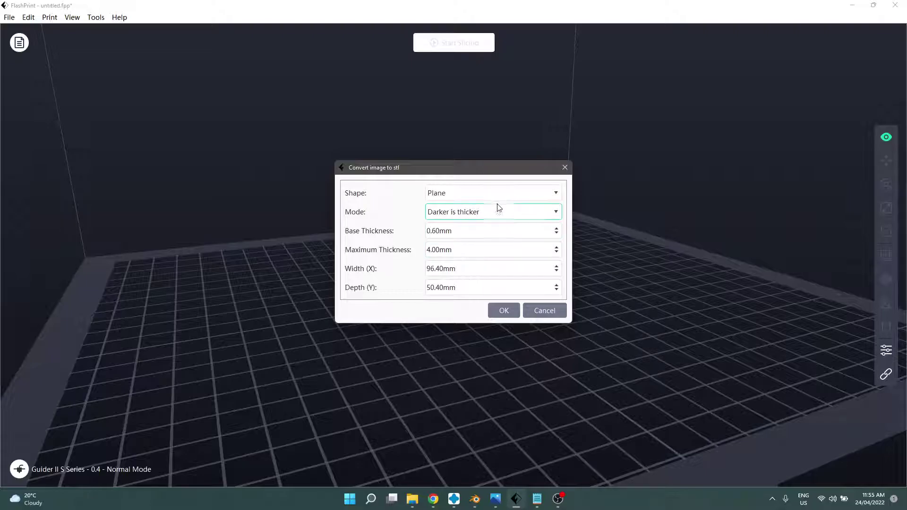
click(491, 310)
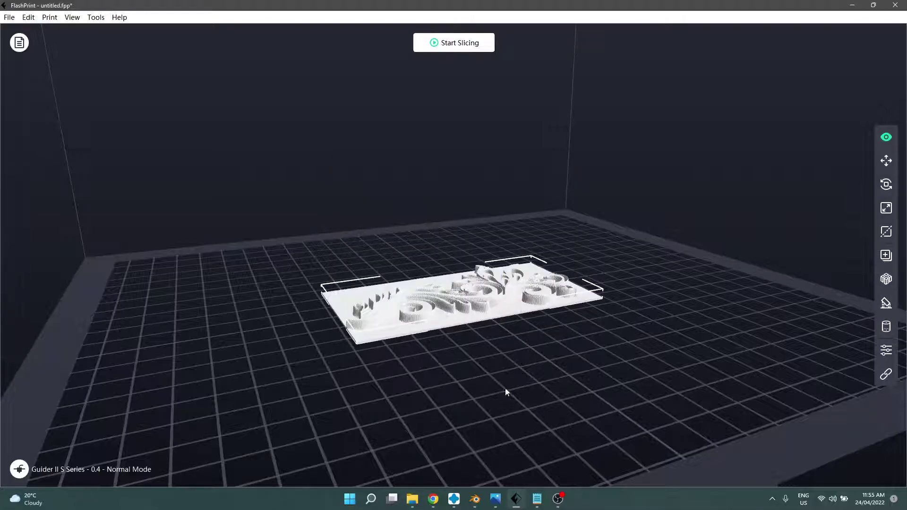
scroll(472, 373, up, 2)
scroll(428, 307, up, 2)
drag(428, 307, 364, 333)
scroll(438, 316, up, 4)
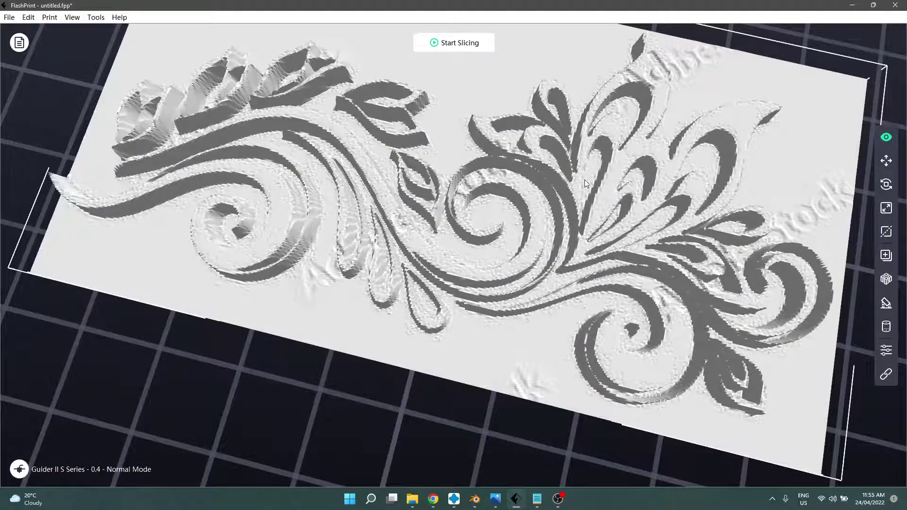
scroll(585, 180, down, 2)
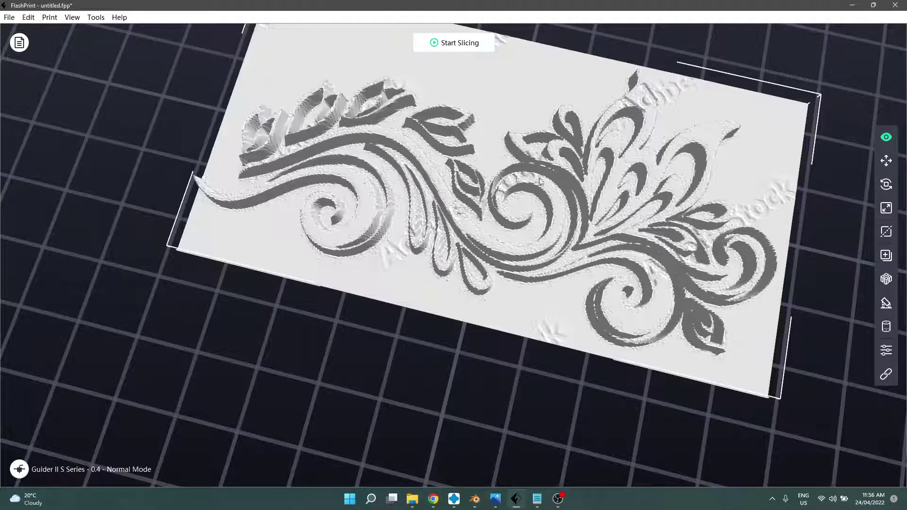
drag(540, 181, 543, 154)
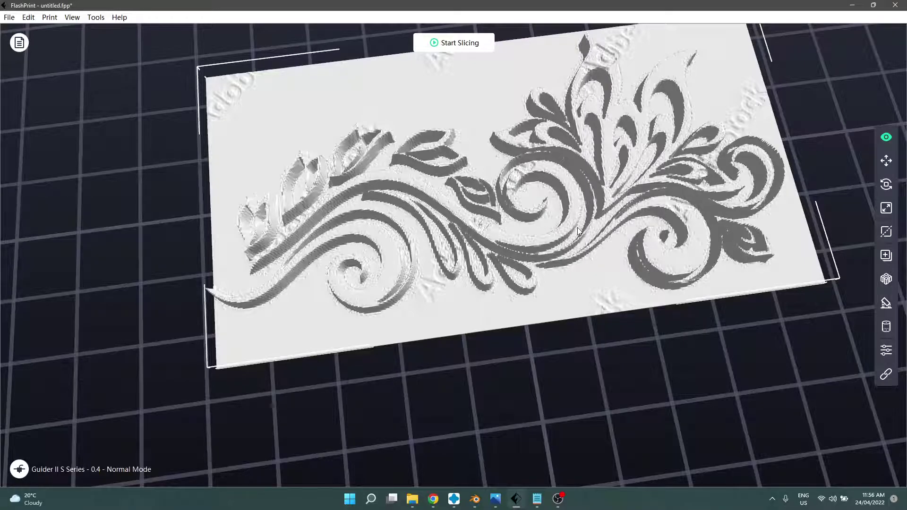
drag(577, 227, 531, 197)
key(ctrl+1)
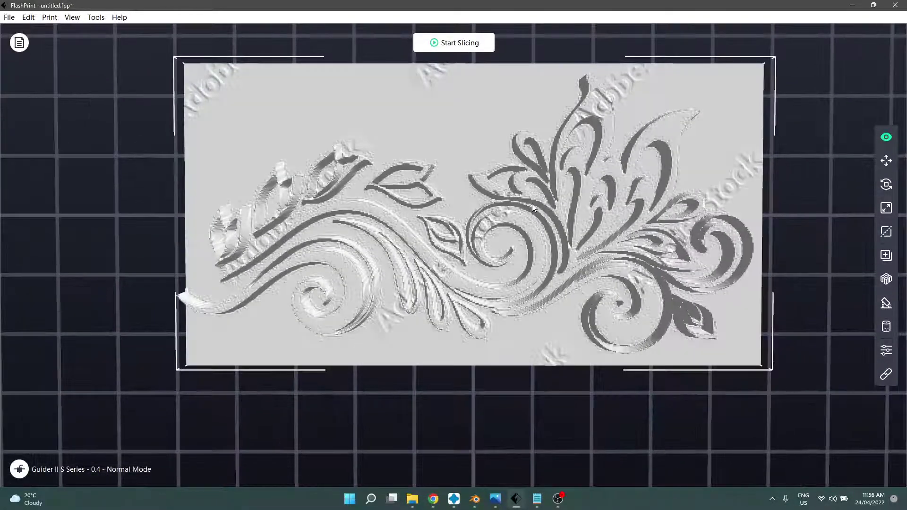
key(ctrl+0)
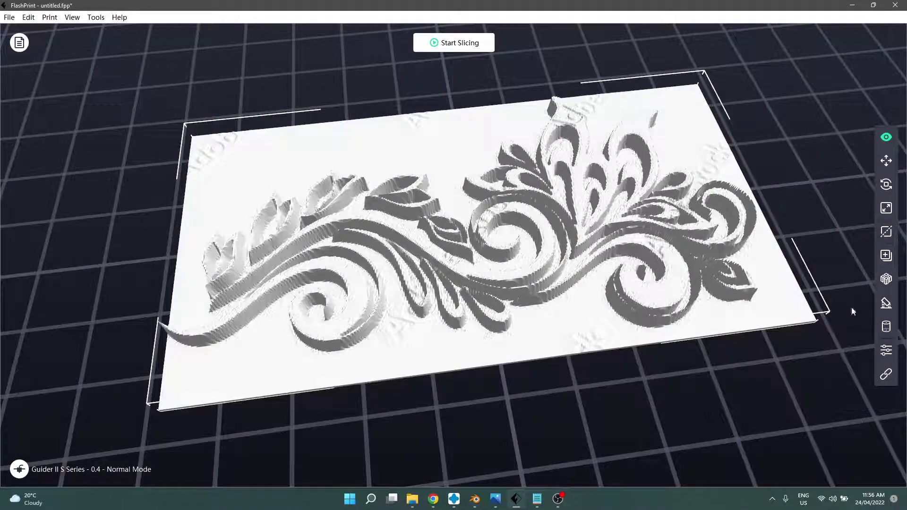
scroll(411, 201, up, 8)
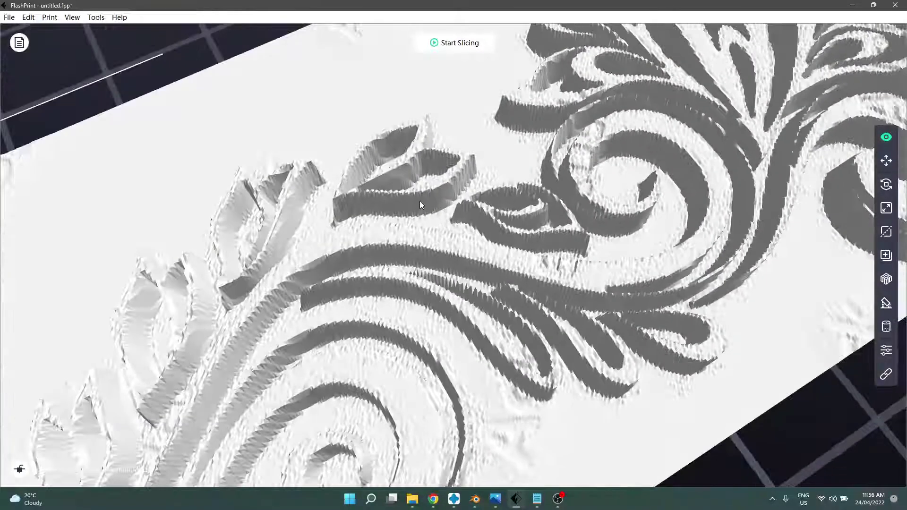
scroll(419, 200, down, 8)
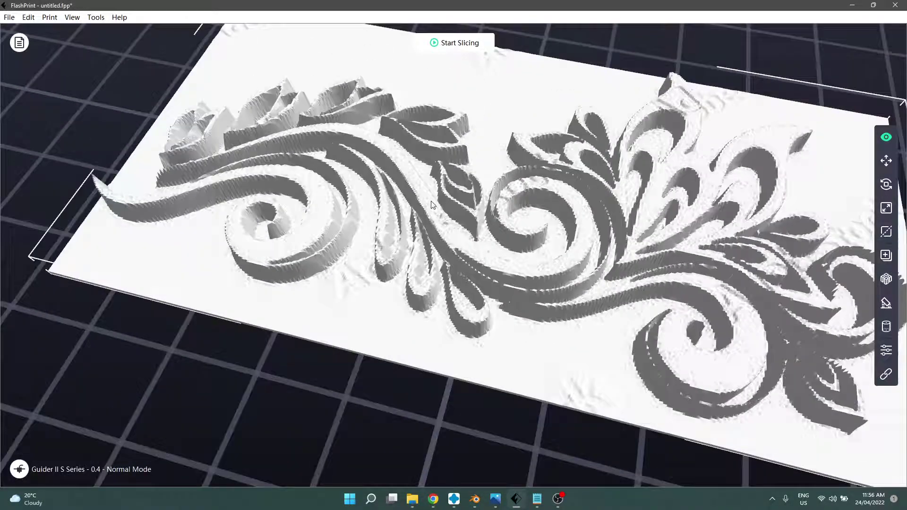
scroll(442, 198, up, 10)
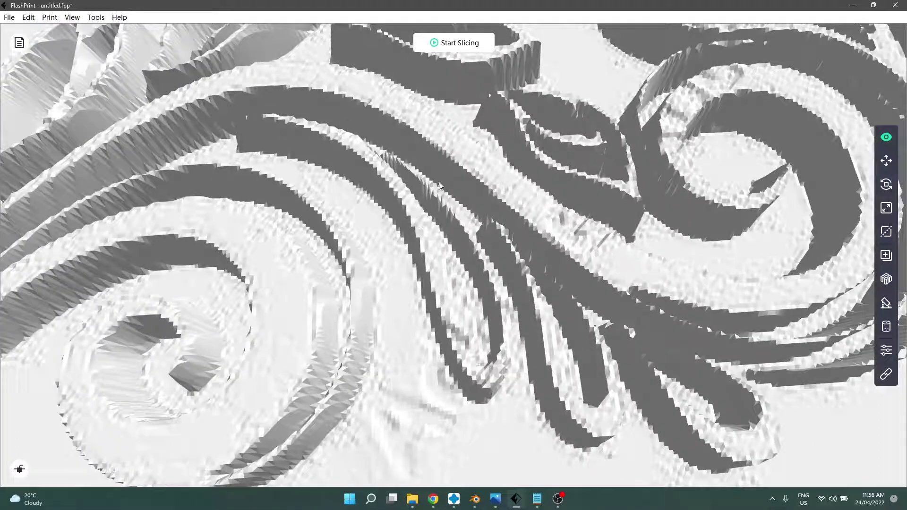
drag(439, 185, 517, 192)
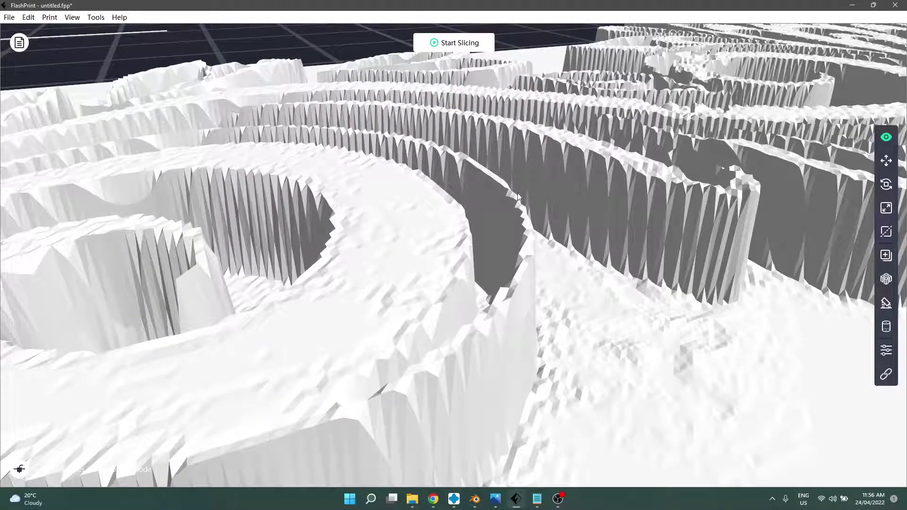
scroll(592, 258, down, 5)
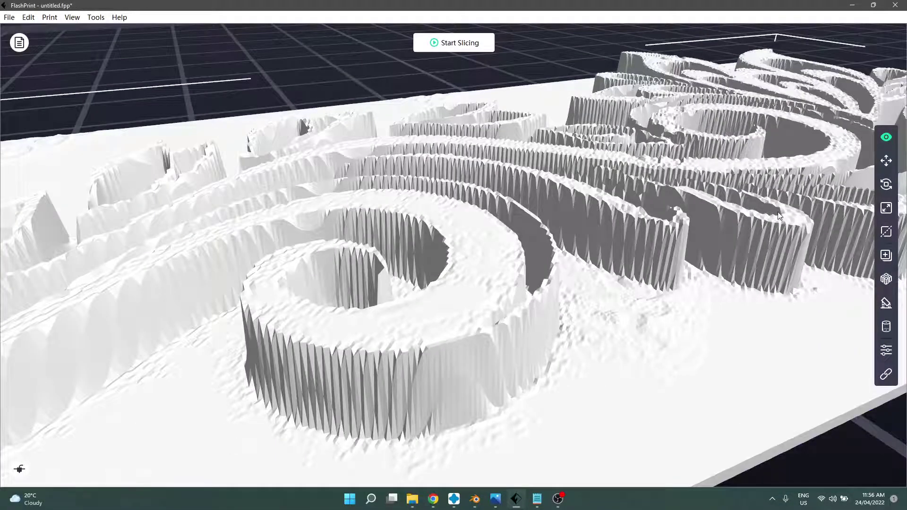
drag(591, 259, 671, 232)
scroll(753, 204, up, 4)
scroll(753, 204, down, 4)
drag(753, 204, 551, 156)
scroll(550, 156, up, 2)
scroll(551, 155, down, 4)
drag(608, 184, 468, 189)
scroll(479, 172, up, 2)
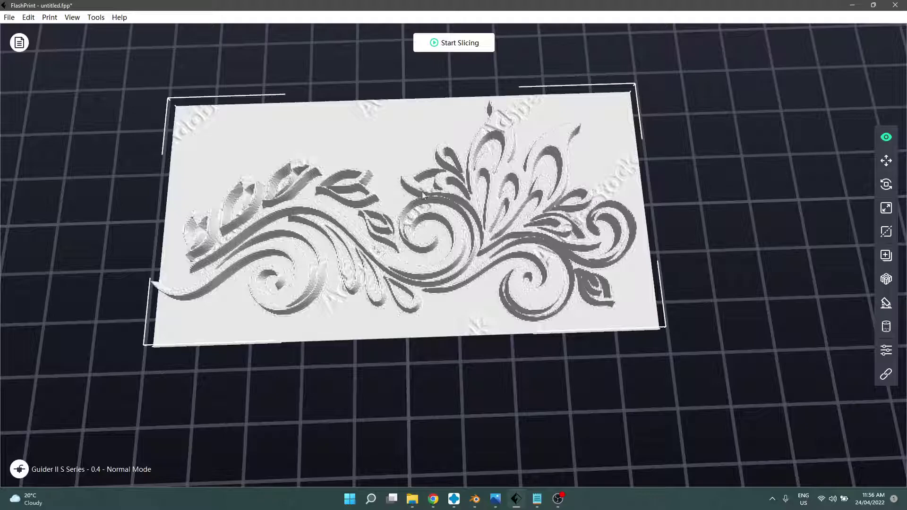
drag(390, 203, 462, 184)
scroll(462, 183, down, 3)
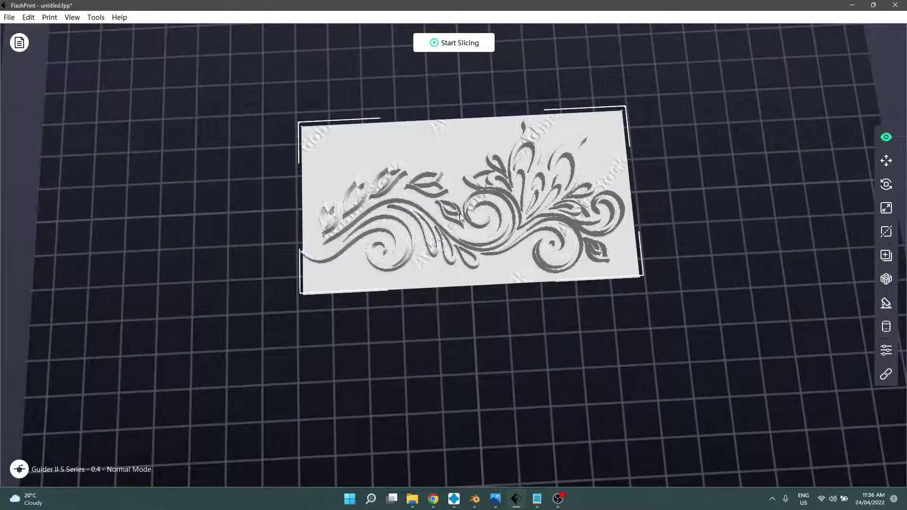
Delete the selected swirl relief model from the build plate
key(Delete)
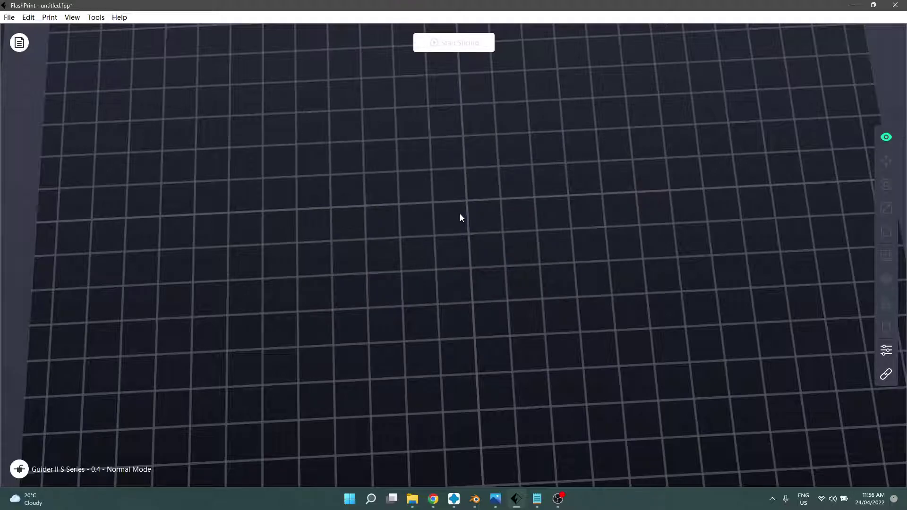